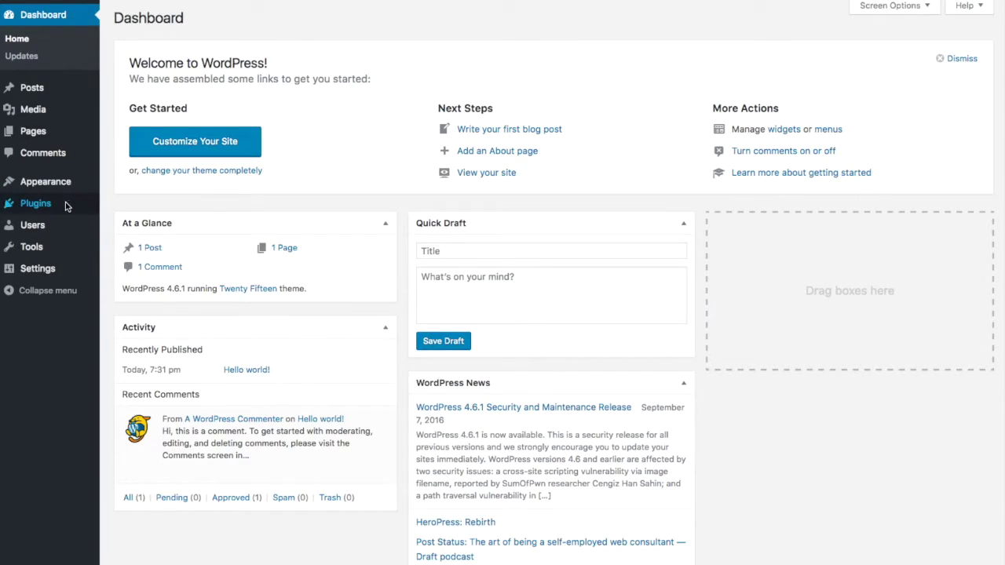
Step: Upload video-sync-for-vimeo.zip as a new plugin, install it and activate it
{"action": "mouse_move", "coordinate": [90, 204]}
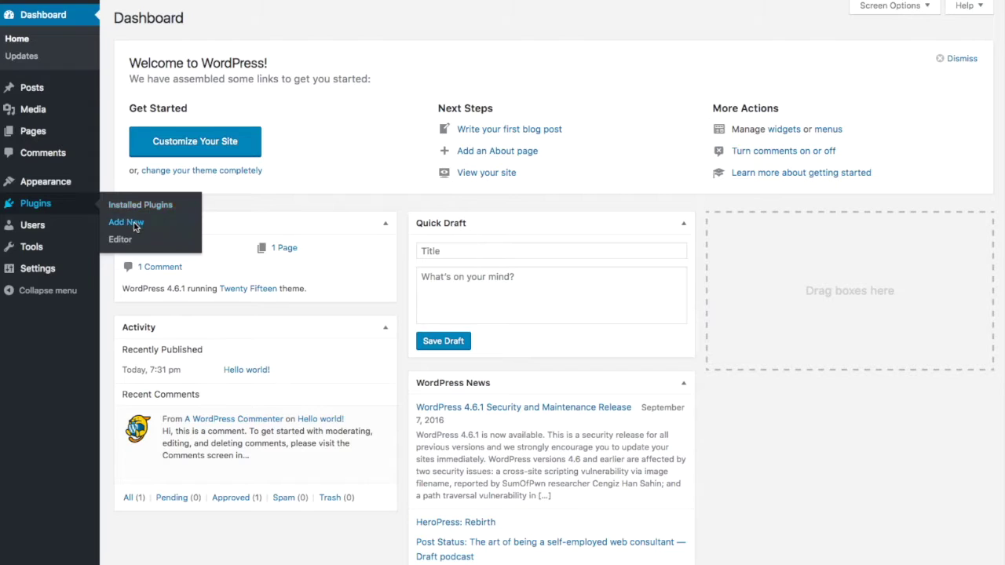
{"action": "left_click", "coordinate": [127, 223]}
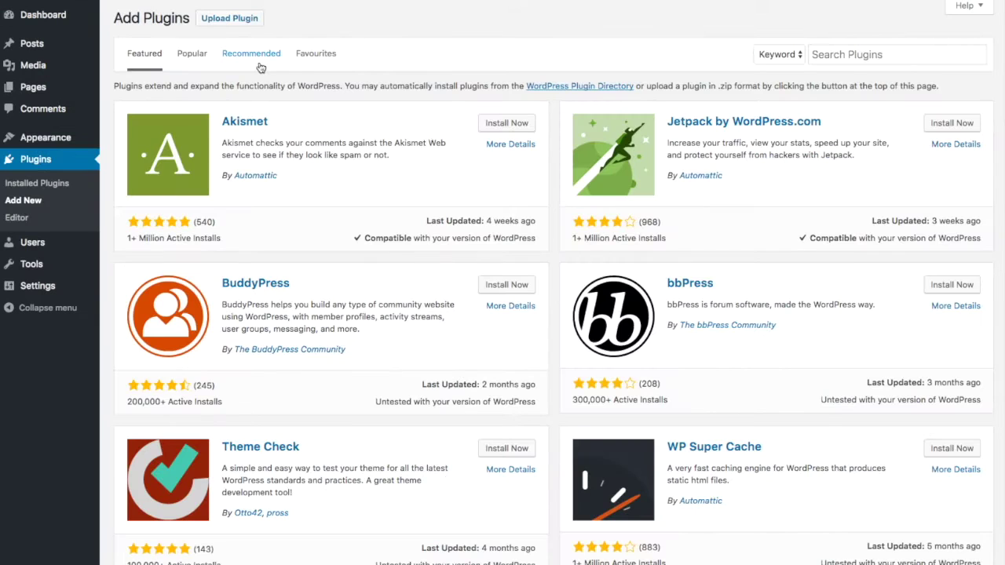
{"action": "left_click", "coordinate": [223, 23]}
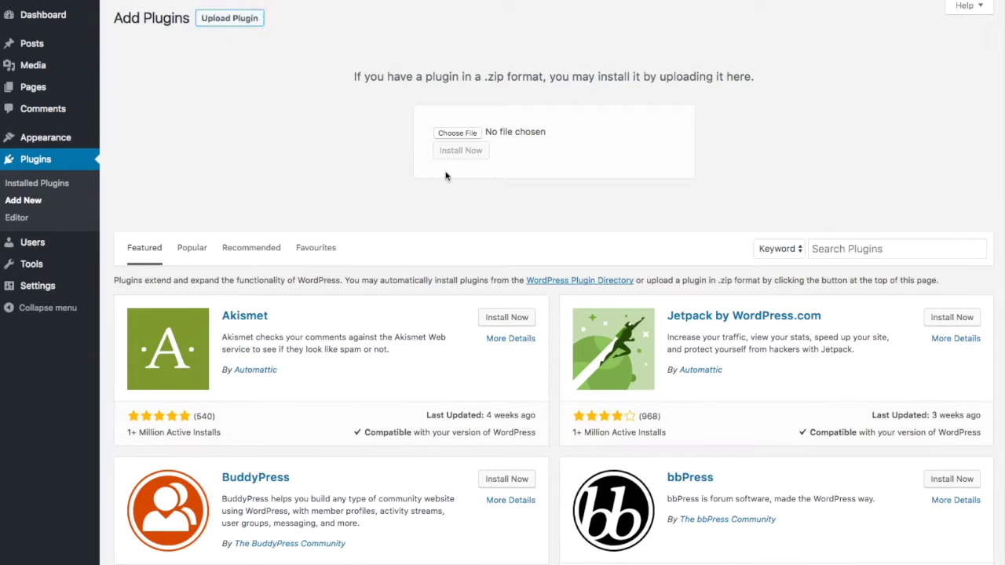
{"action": "left_click", "coordinate": [456, 134]}
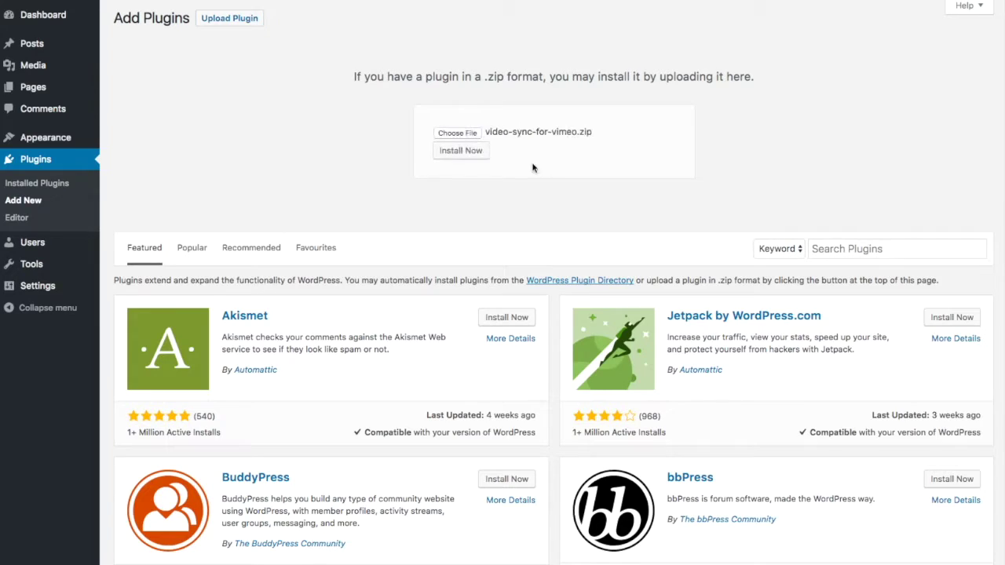
{"action": "key", "text": "Tab"}
{"action": "key", "text": "Return"}
{"action": "left_click", "coordinate": [147, 109]}
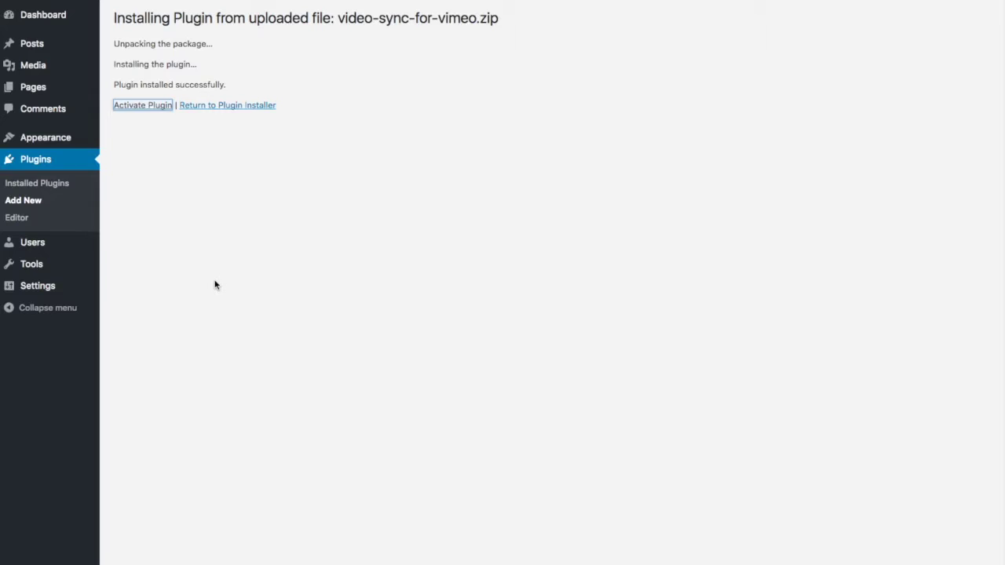
Step: Go to the WP Video Sync Vimeo Settings page, where the API Key is empty
{"action": "mouse_move", "coordinate": [49, 92]}
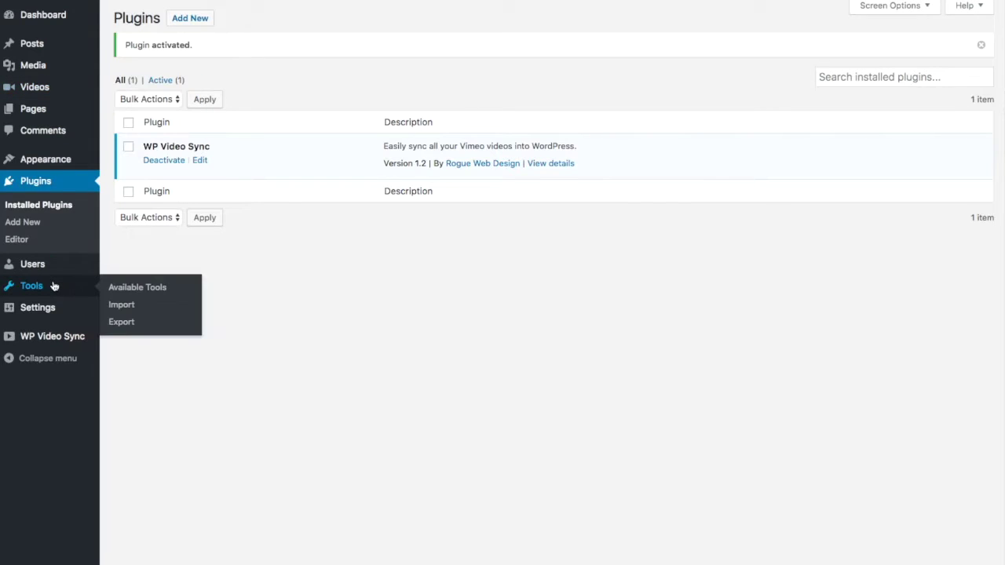
{"action": "mouse_move", "coordinate": [52, 340]}
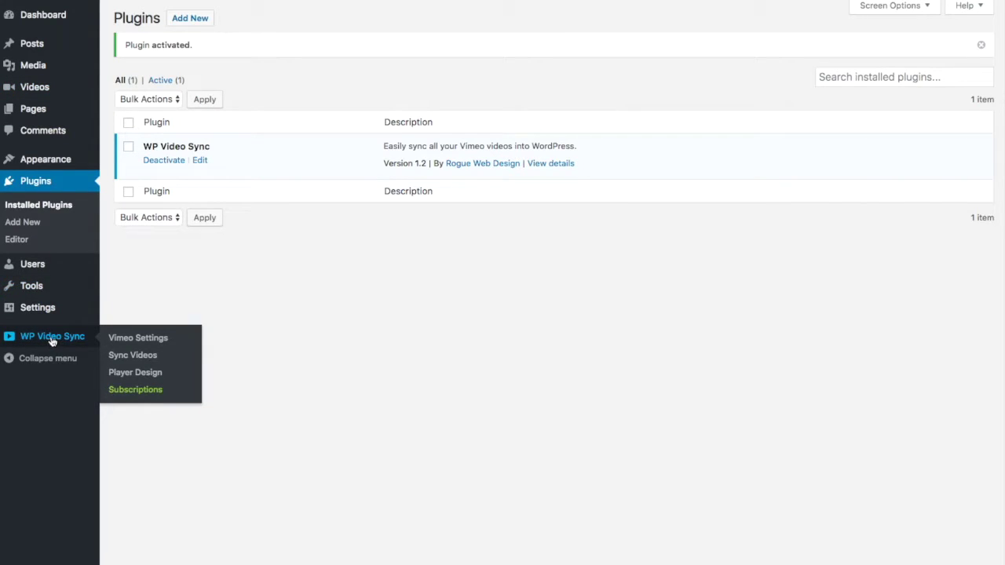
{"action": "left_click", "coordinate": [138, 337]}
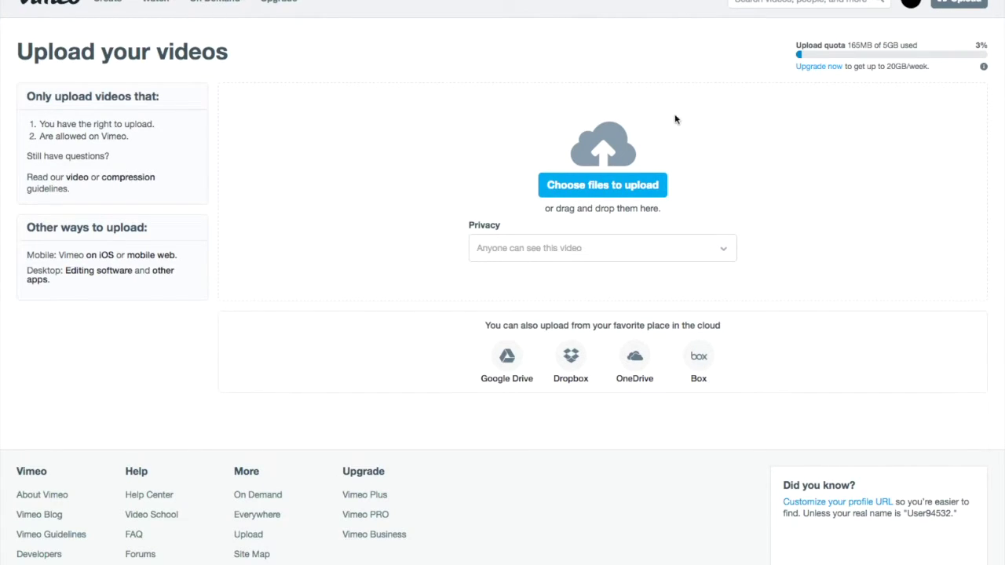
Step: Select the three Tears of Steel mp4 files and start uploading them to Vimeo
{"action": "left_click", "coordinate": [596, 189]}
{"action": "left_click", "coordinate": [530, 18], "text": "shift"}
{"action": "left_click", "coordinate": [530, 30], "text": "shift"}
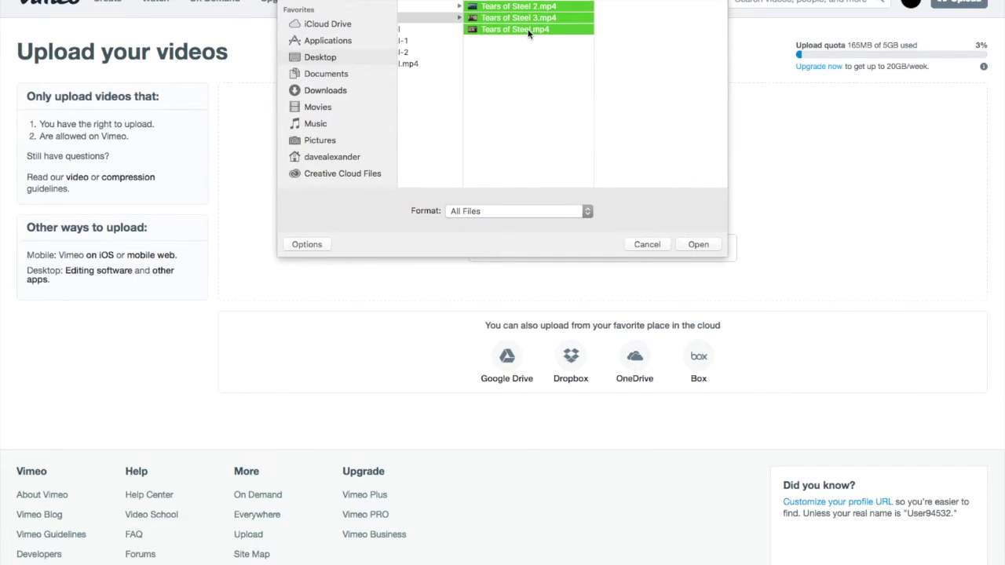
{"action": "left_click", "coordinate": [695, 244]}
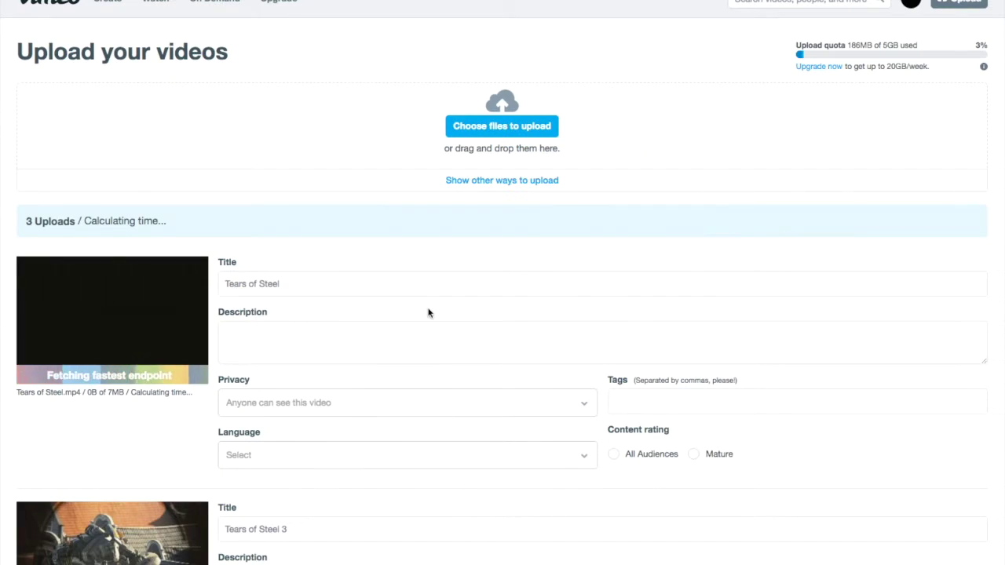
{"action": "scroll", "coordinate": [341, 284], "scroll_direction": "down", "scroll_amount": 4}
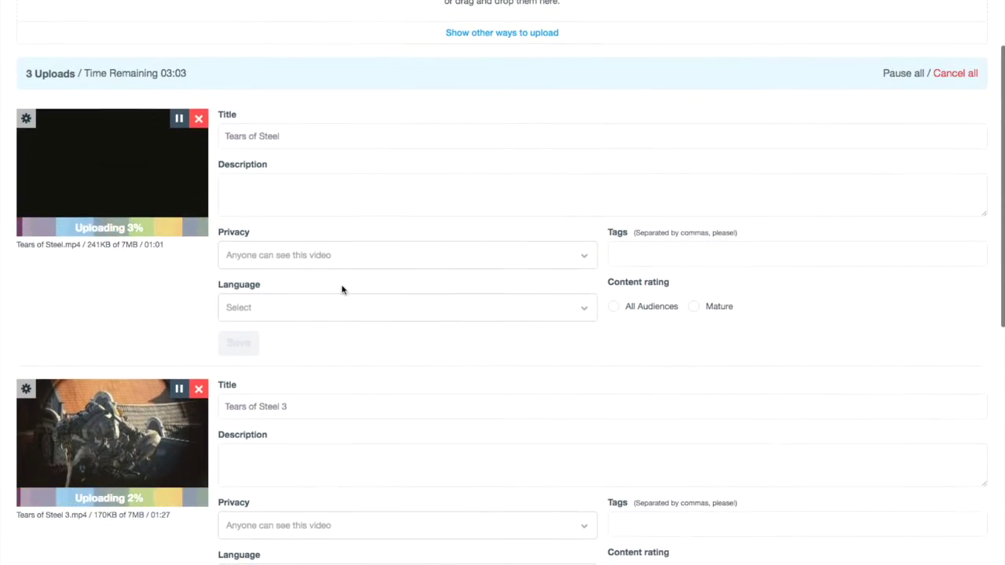
Step: Insert 'Episode' into the titles: 'Tears of Steel Episode 3' and 'Tears of Steel Episode 2'
{"action": "scroll", "coordinate": [342, 290], "scroll_direction": "down", "scroll_amount": 1}
{"action": "left_click", "coordinate": [283, 376]}
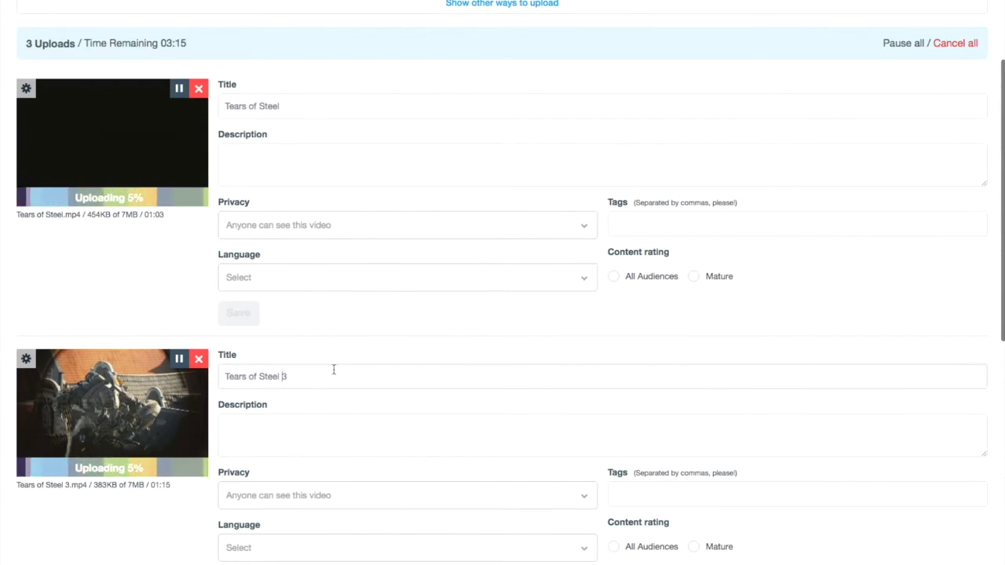
{"action": "type", "text": "E"}
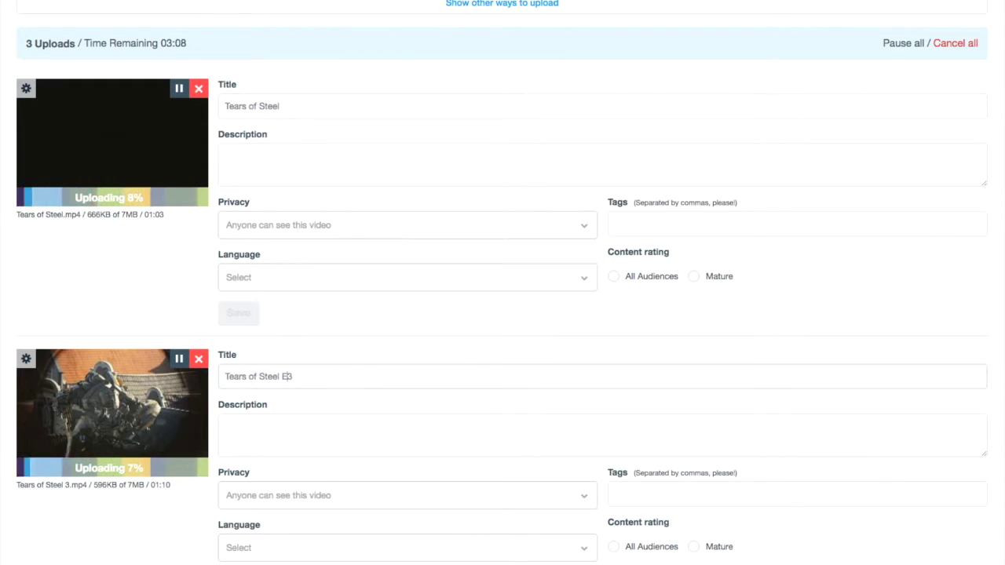
{"action": "type", "text": "pisode"}
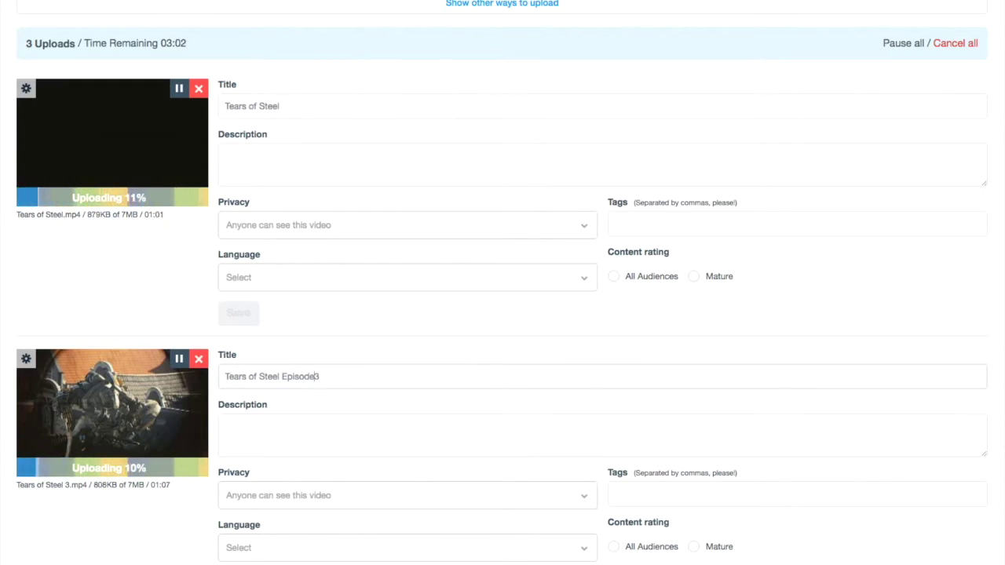
{"action": "scroll", "coordinate": [332, 375], "scroll_direction": "down", "scroll_amount": 3}
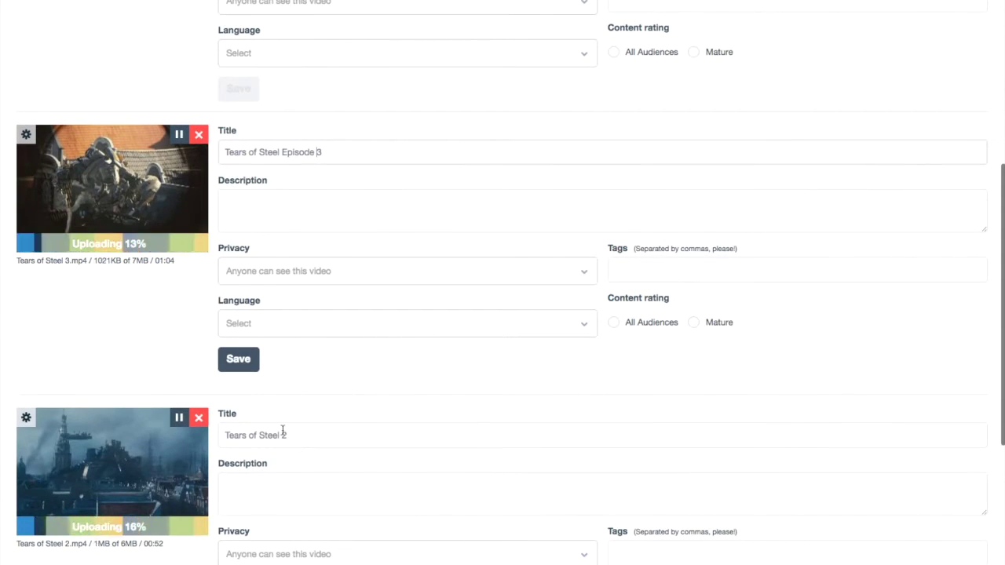
{"action": "left_click", "coordinate": [283, 430]}
{"action": "type", "text": "Epsi"}
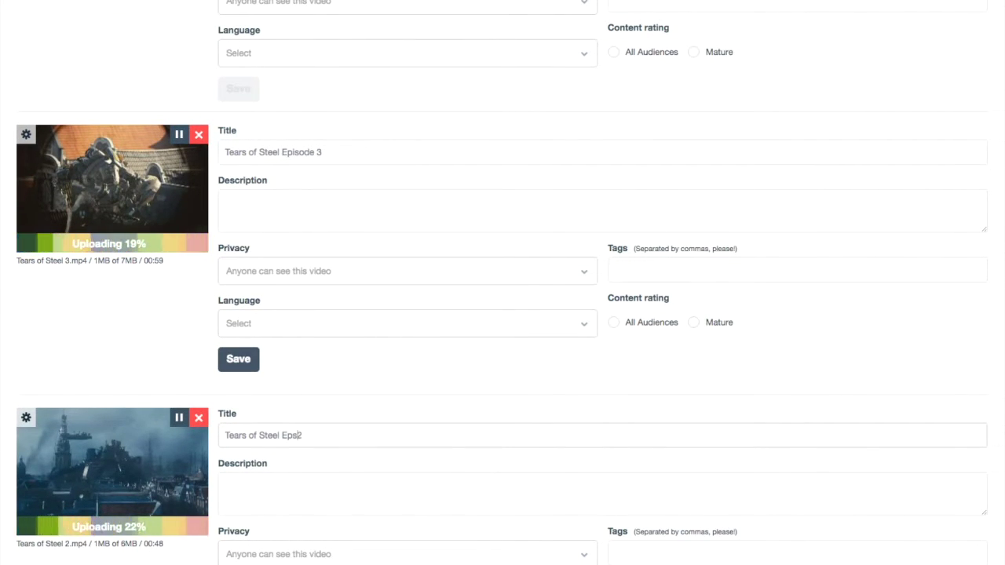
{"action": "type", "text": "isod"}
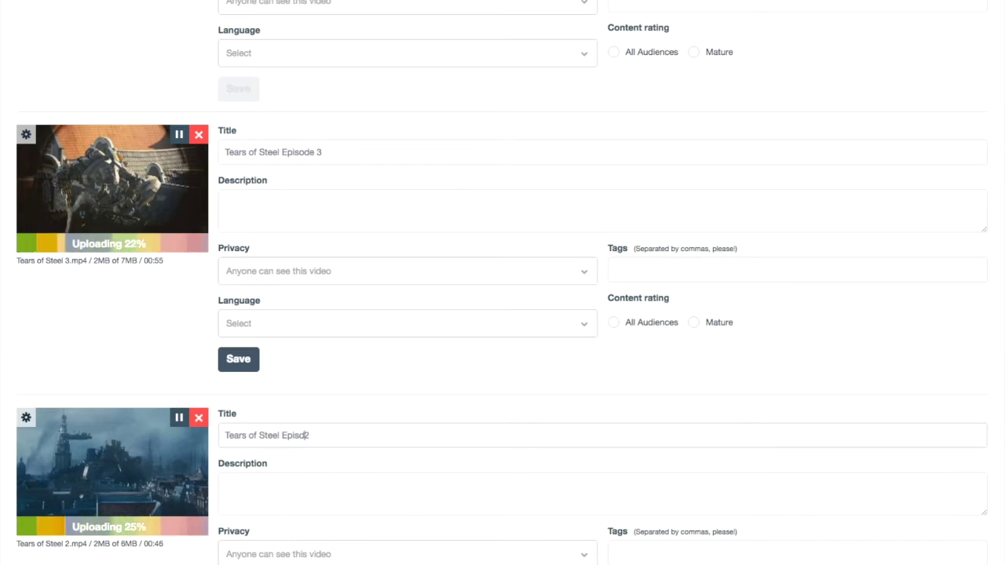
{"action": "type", "text": "e"}
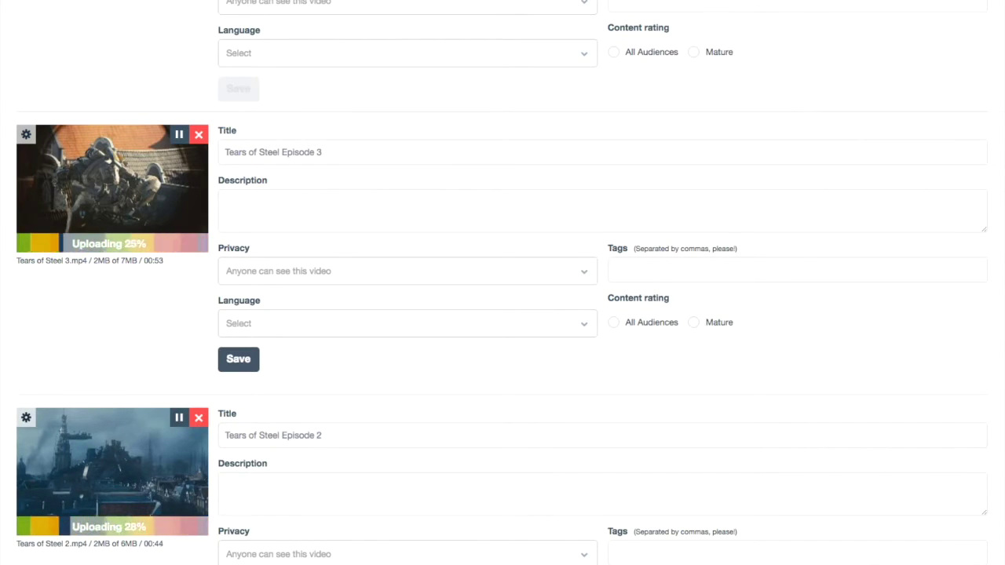
{"action": "scroll", "coordinate": [287, 206], "scroll_direction": "up", "scroll_amount": 4}
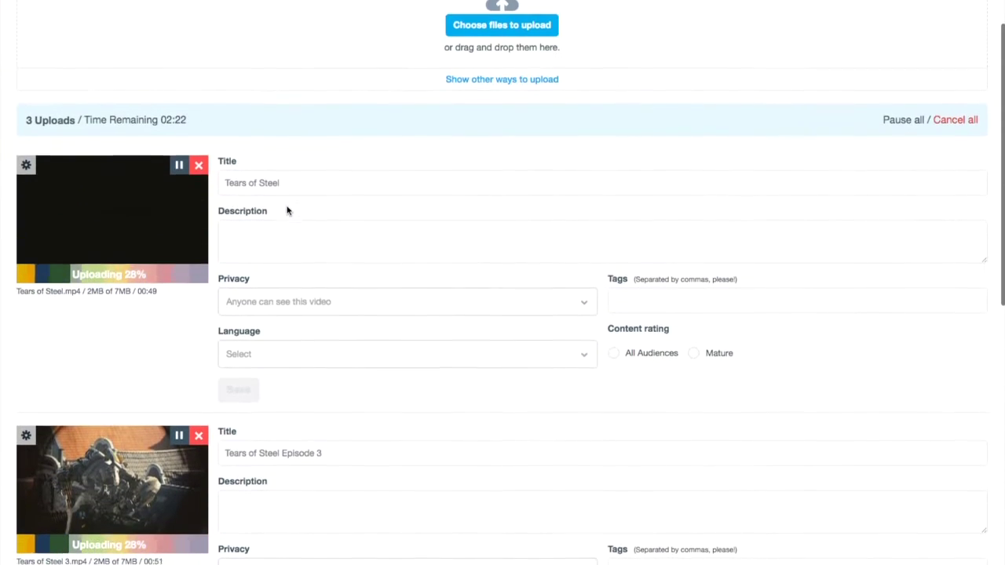
Step: Paste the Blender credit text into the descriptions of all three uploads
{"action": "left_click", "coordinate": [315, 254]}
{"action": "key", "text": "ctrl+v"}
{"action": "scroll", "coordinate": [323, 253], "scroll_direction": "down", "scroll_amount": 2}
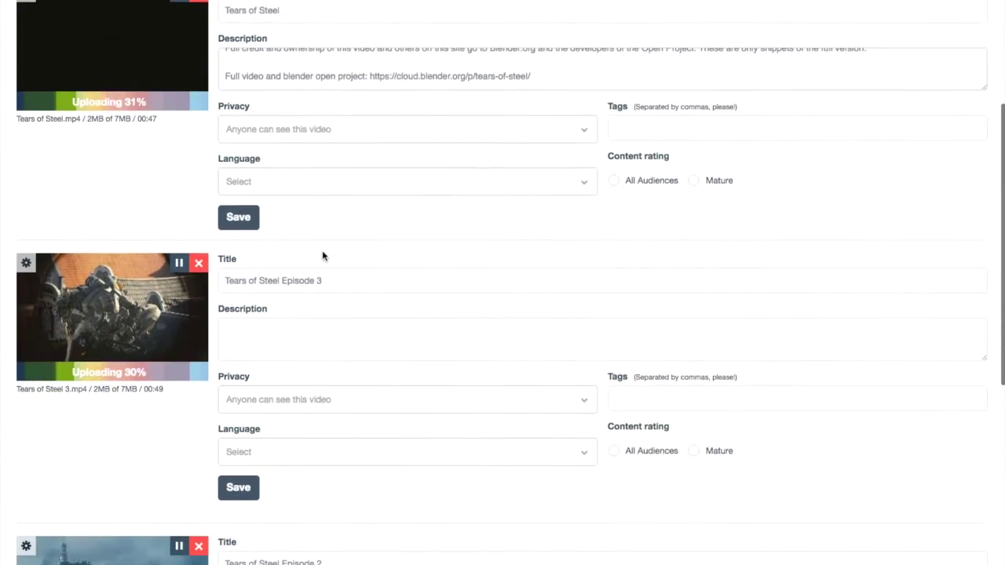
{"action": "left_click", "coordinate": [346, 335]}
{"action": "type", "text": "Full credit and ownership of this video and others on this site go to Blender.org and the developers of the Open Project. These are only snippets of the full version.  Full video and blender open project: https://cloud.blender.org/p/tears-of-steel/"}
{"action": "scroll", "coordinate": [349, 337], "scroll_direction": "down", "scroll_amount": 2}
{"action": "left_click", "coordinate": [355, 430]}
{"action": "type", "text": "All videos seen on this demo site are for demo purposes only.  Full credit and ownership of this video and others on this site go to Blender.org and the developers of the Open Project. These are only snippets of the full version.  Full video and blender open project: https://cloud.blender.org/p/tears-of-steel/"}
{"action": "scroll", "coordinate": [403, 350], "scroll_direction": "up", "scroll_amount": 4}
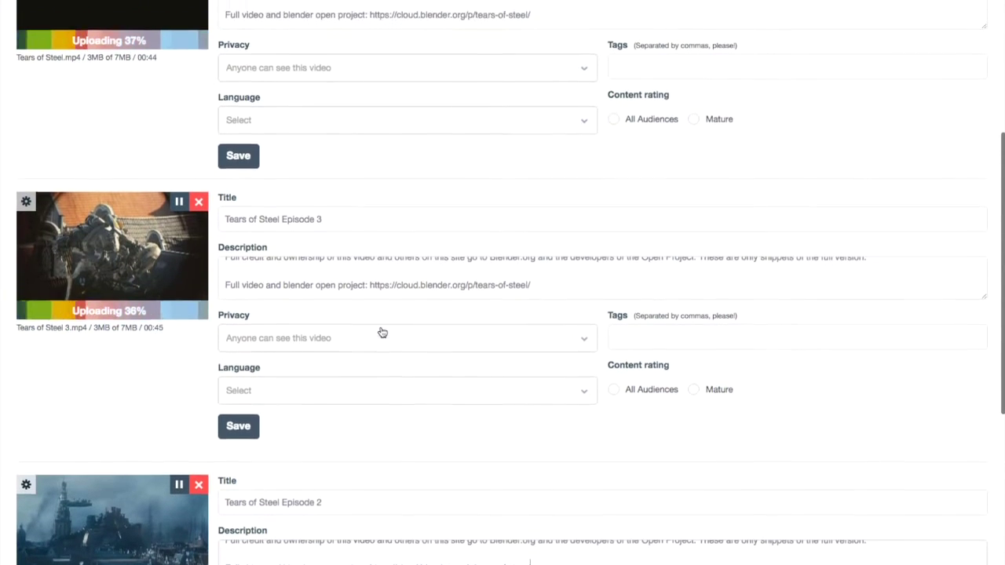
Step: Keep the first upload's privacy as Anyone can see and save its details
{"action": "left_click", "coordinate": [429, 230]}
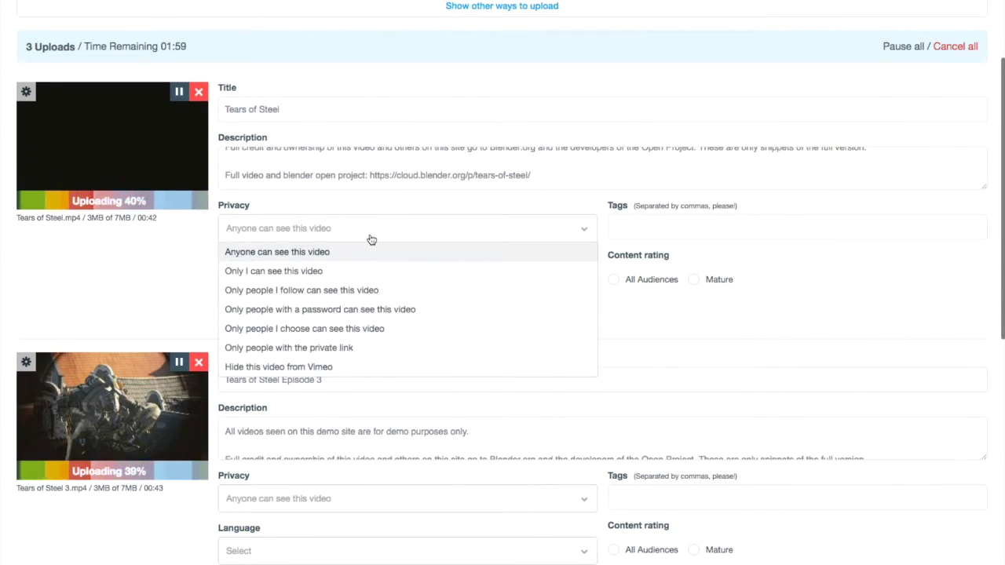
{"action": "left_click", "coordinate": [173, 259]}
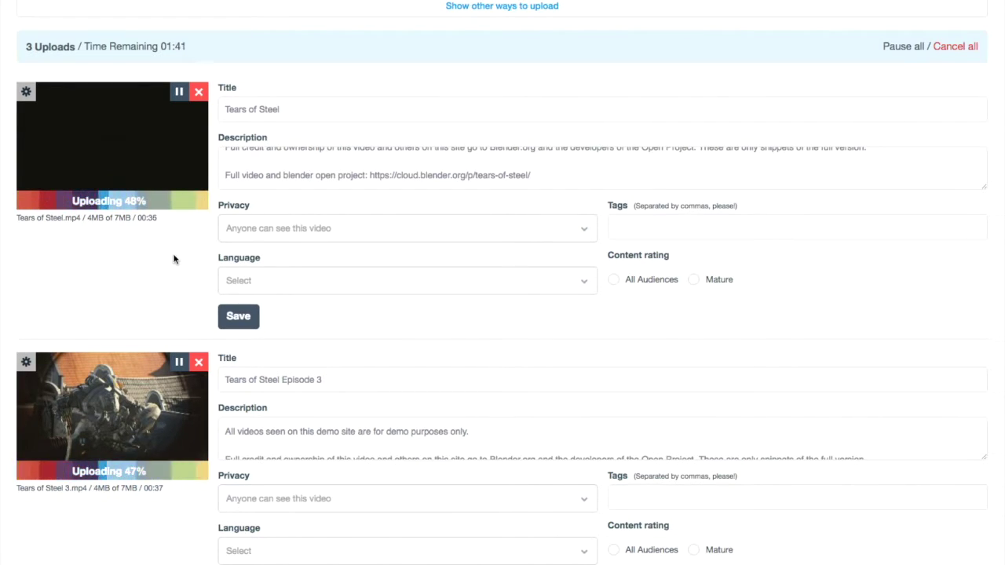
{"action": "left_click", "coordinate": [238, 317]}
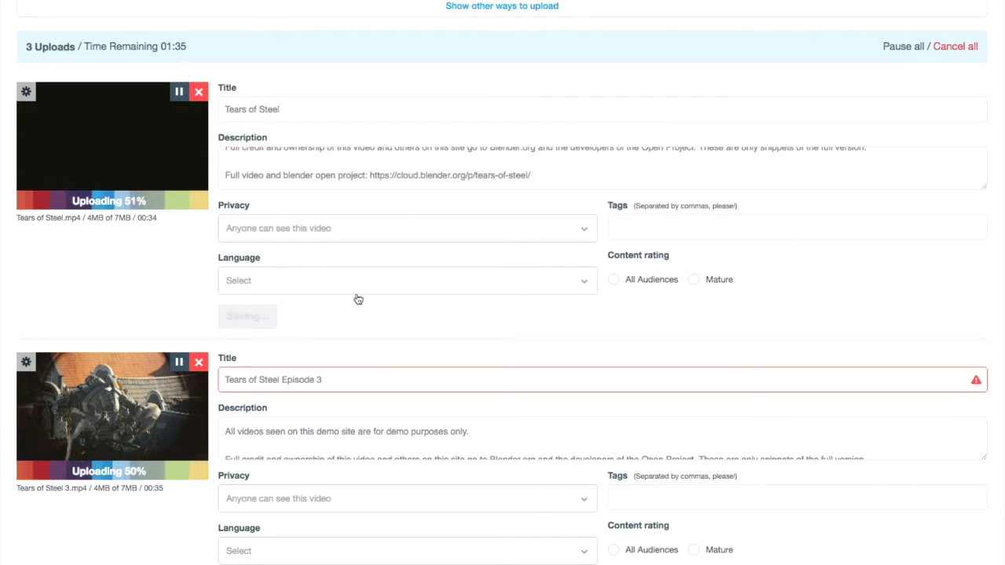
{"action": "scroll", "coordinate": [353, 314], "scroll_direction": "down", "scroll_amount": 3}
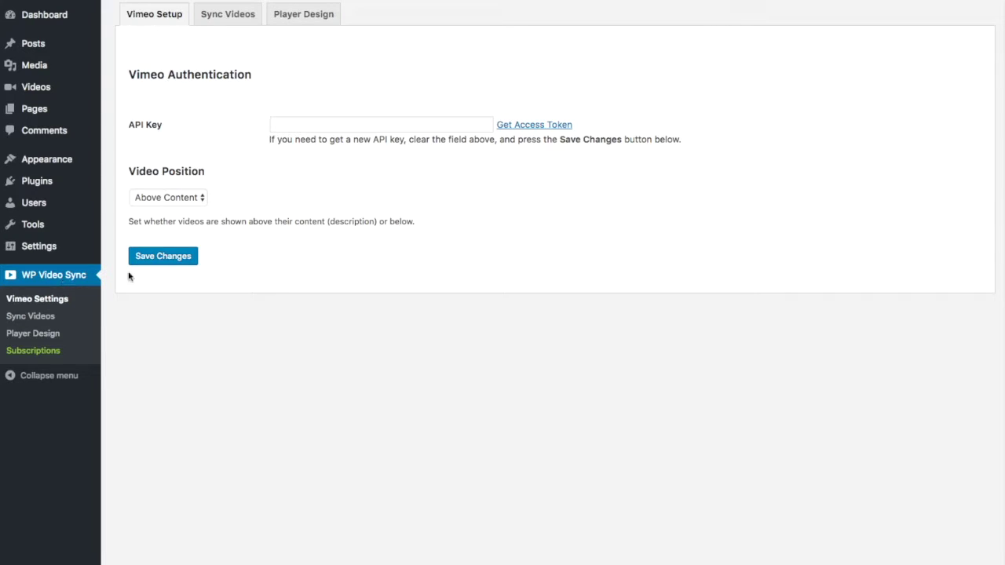
Step: Get a Vimeo access token, then return to the empty API Key field in Vimeo Settings
{"action": "left_click", "coordinate": [531, 126]}
{"action": "left_click", "coordinate": [342, 124]}
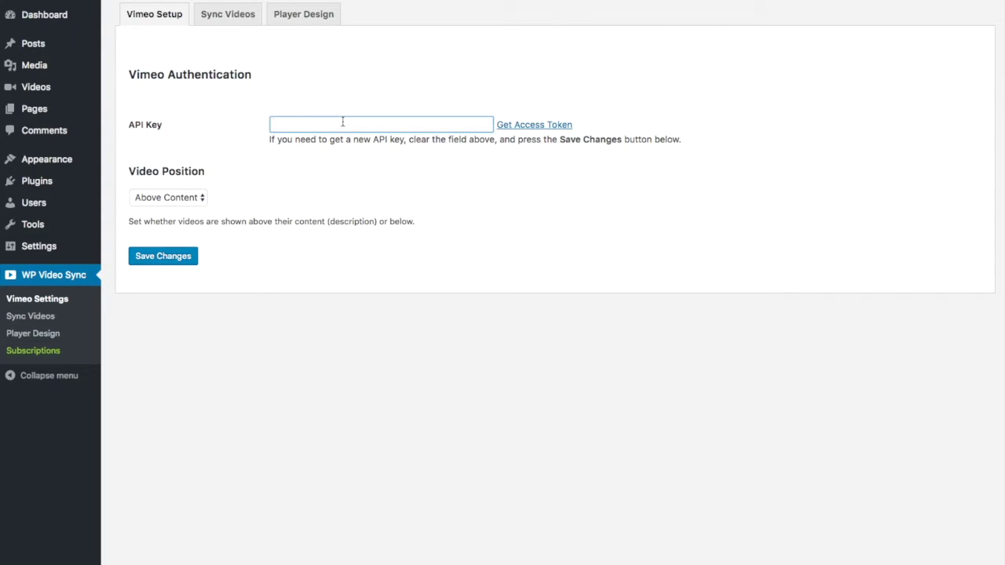
Step: Save the pasted Vimeo access token as the API Key and go to Sync Videos
{"action": "key", "text": "super+v"}
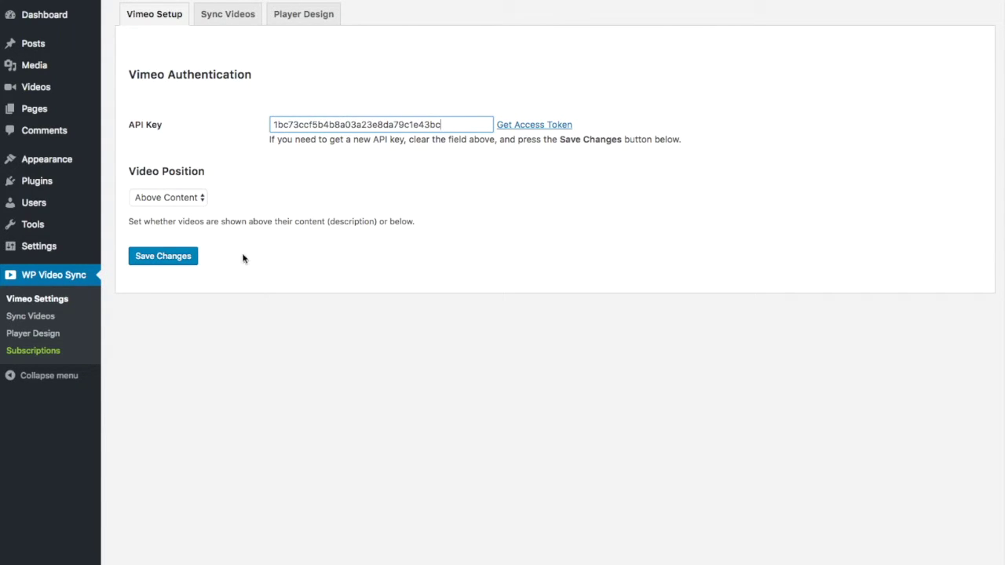
{"action": "left_click", "coordinate": [168, 257]}
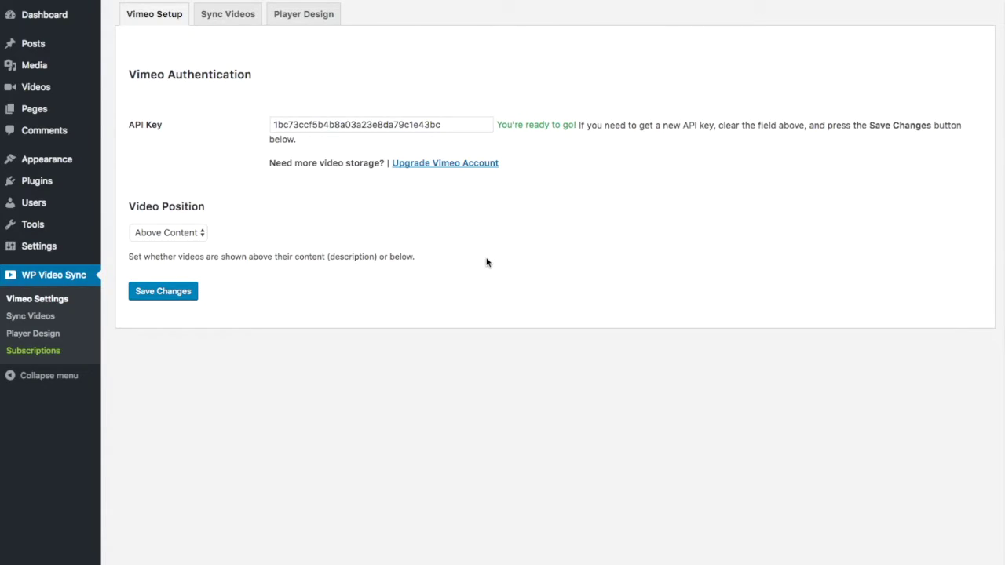
{"action": "left_click", "coordinate": [228, 17]}
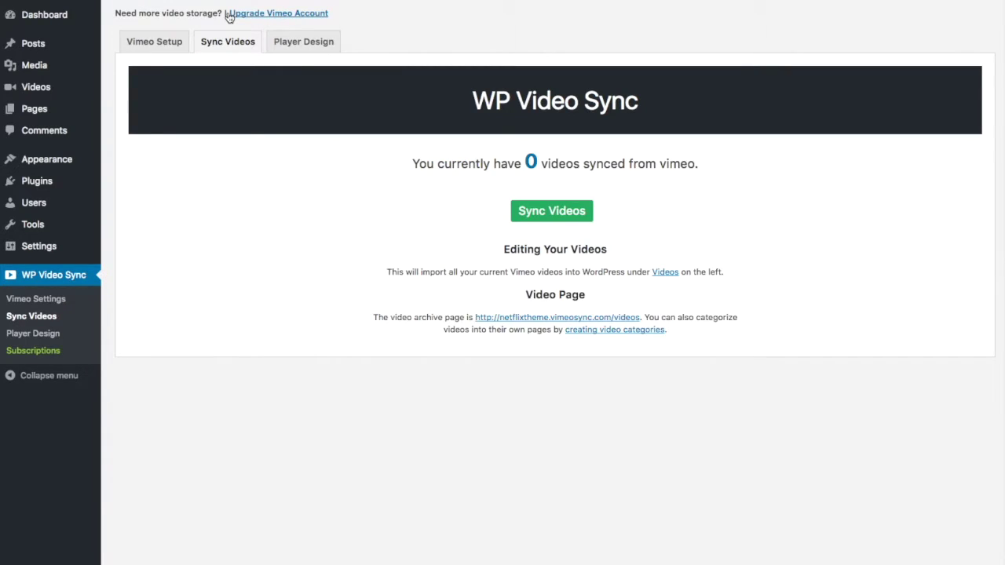
Step: Sync all 32 Vimeo videos into WordPress and view them in the Videos list
{"action": "left_click", "coordinate": [546, 213]}
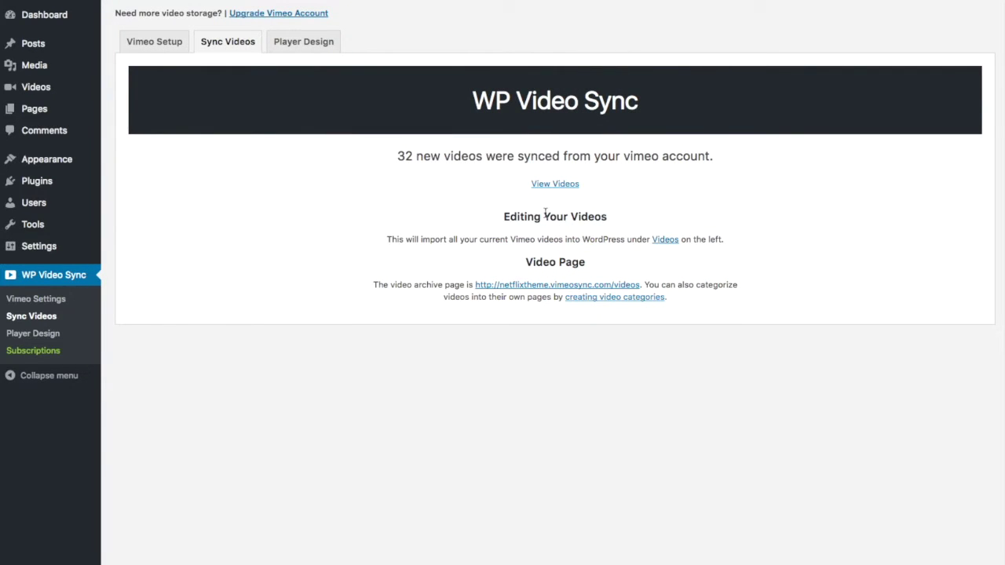
{"action": "left_click_drag", "start_coordinate": [405, 157], "coordinate": [412, 157]}
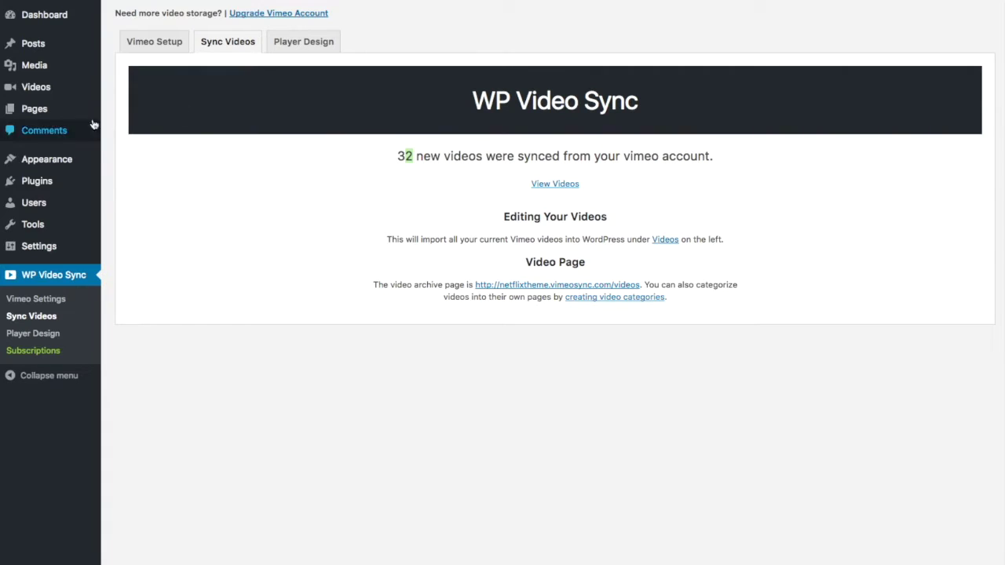
{"action": "mouse_move", "coordinate": [48, 96]}
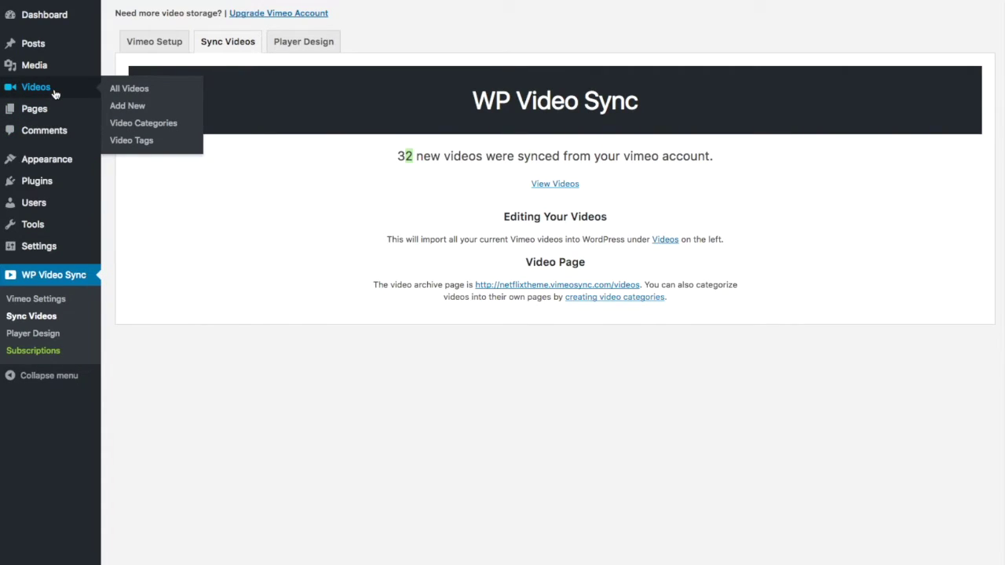
{"action": "left_click", "coordinate": [55, 94]}
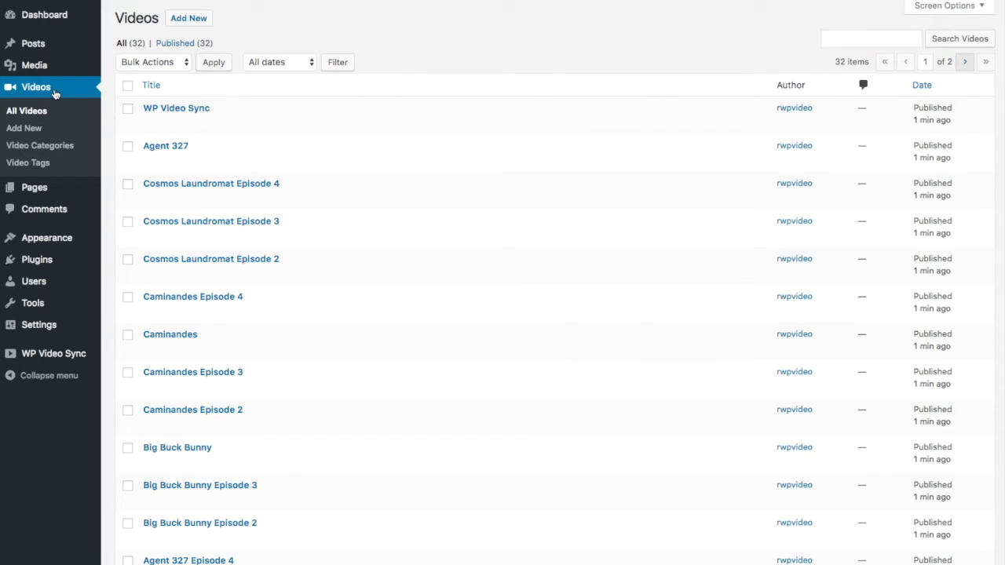
Step: Browse the Videos list and open the Agent 327 video for editing
{"action": "scroll", "coordinate": [269, 161], "scroll_direction": "down", "scroll_amount": 5}
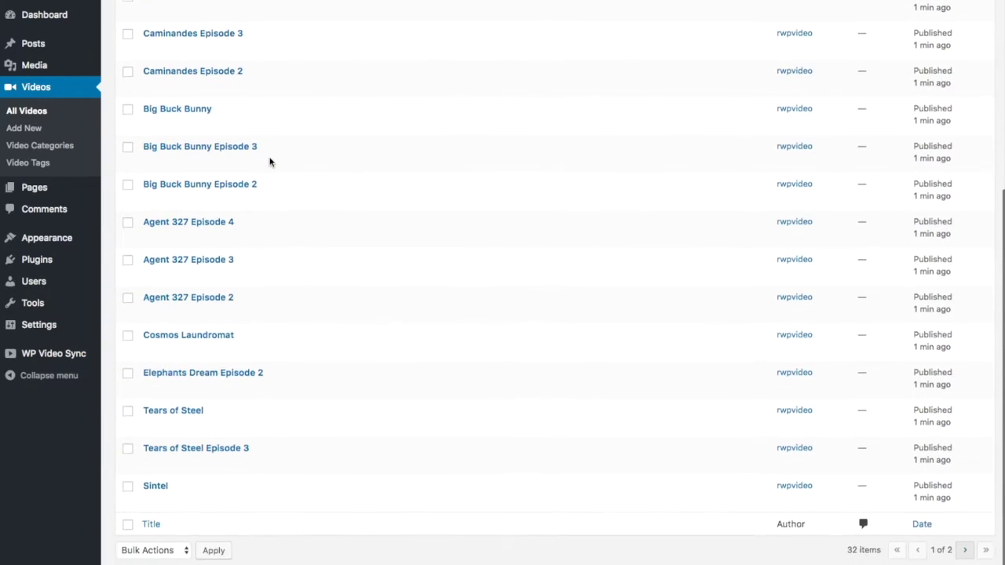
{"action": "scroll", "coordinate": [270, 161], "scroll_direction": "up", "scroll_amount": 5}
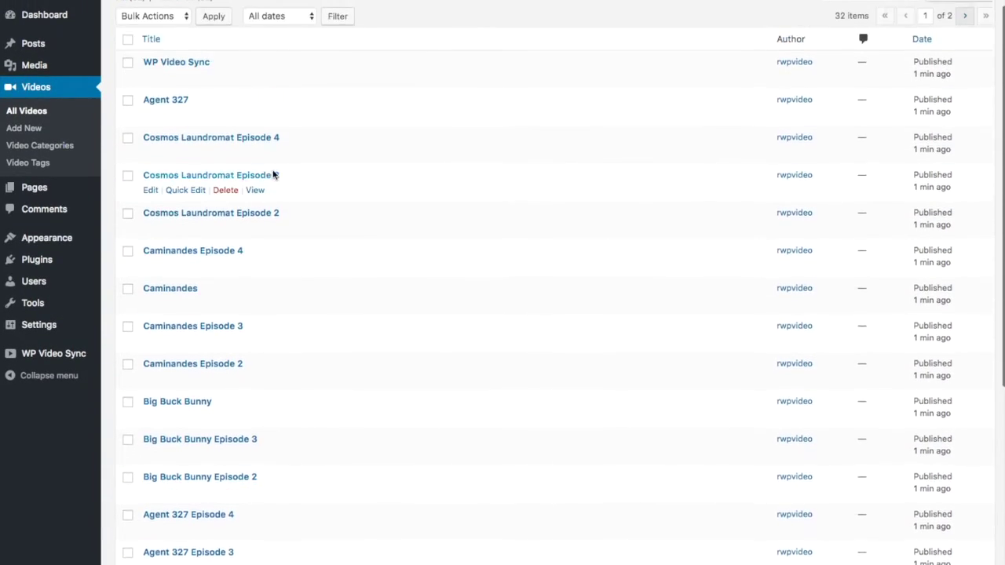
{"action": "scroll", "coordinate": [274, 174], "scroll_direction": "up", "scroll_amount": 2}
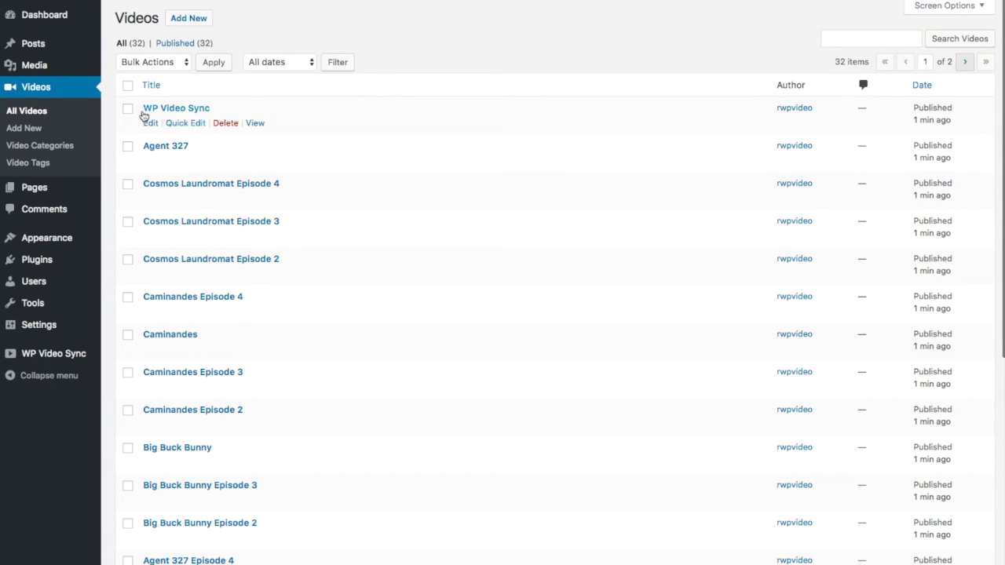
{"action": "scroll", "coordinate": [305, 208], "scroll_direction": "down", "scroll_amount": 4}
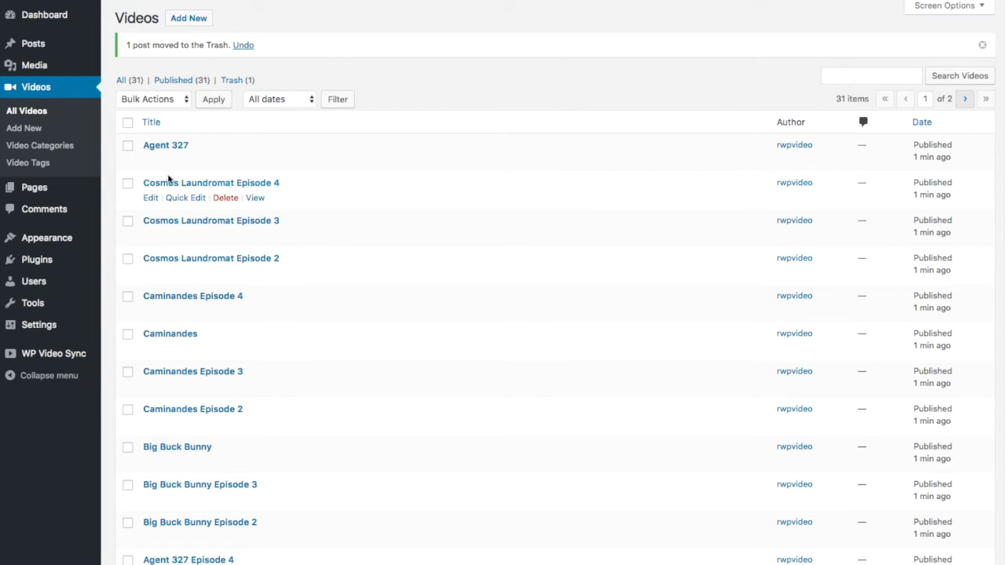
{"action": "mouse_move", "coordinate": [152, 165]}
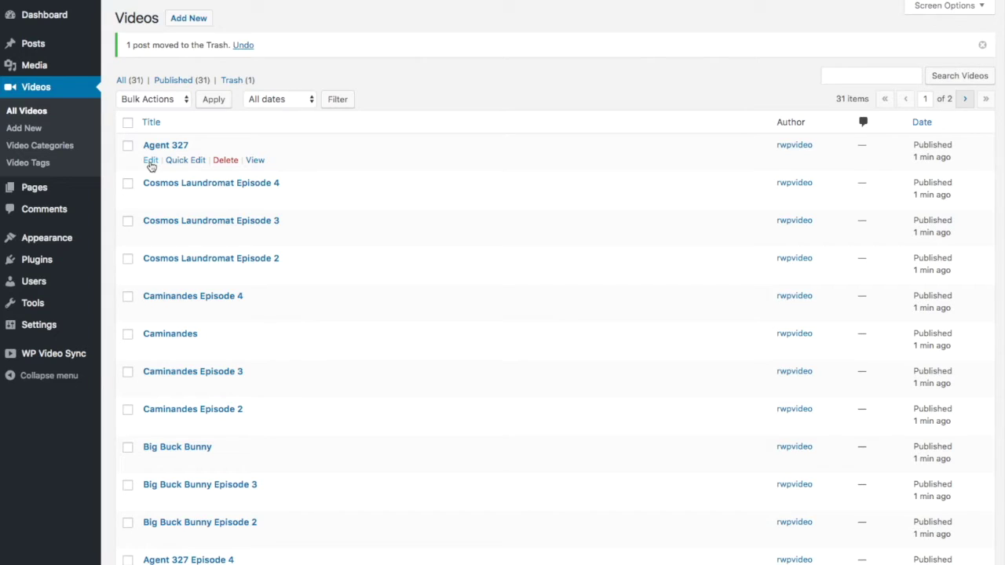
{"action": "left_click", "coordinate": [151, 161]}
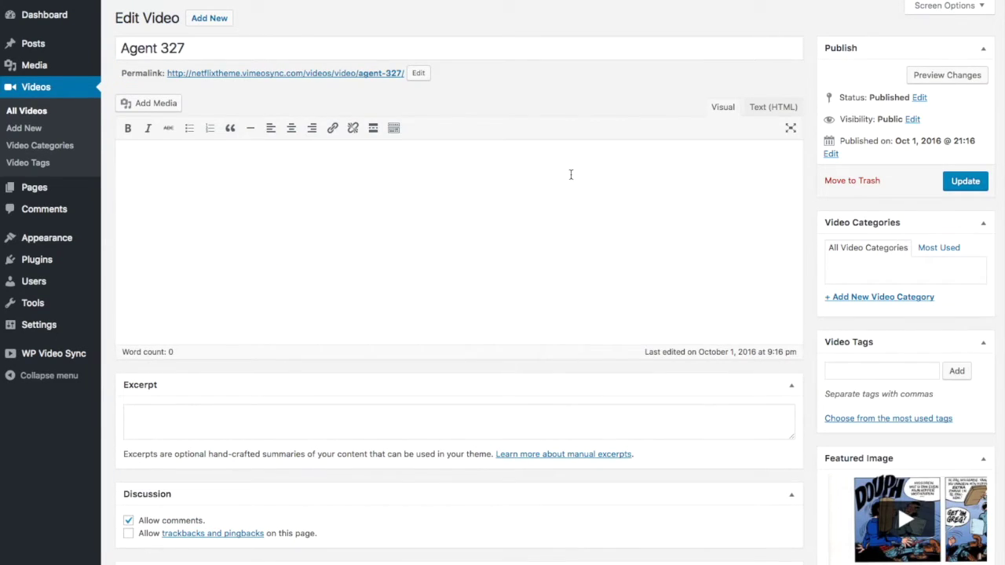
Step: Browse Agent 327's Choose Video picker, load more videos, and close it unchanged
{"action": "scroll", "coordinate": [570, 174], "scroll_direction": "down", "scroll_amount": 7}
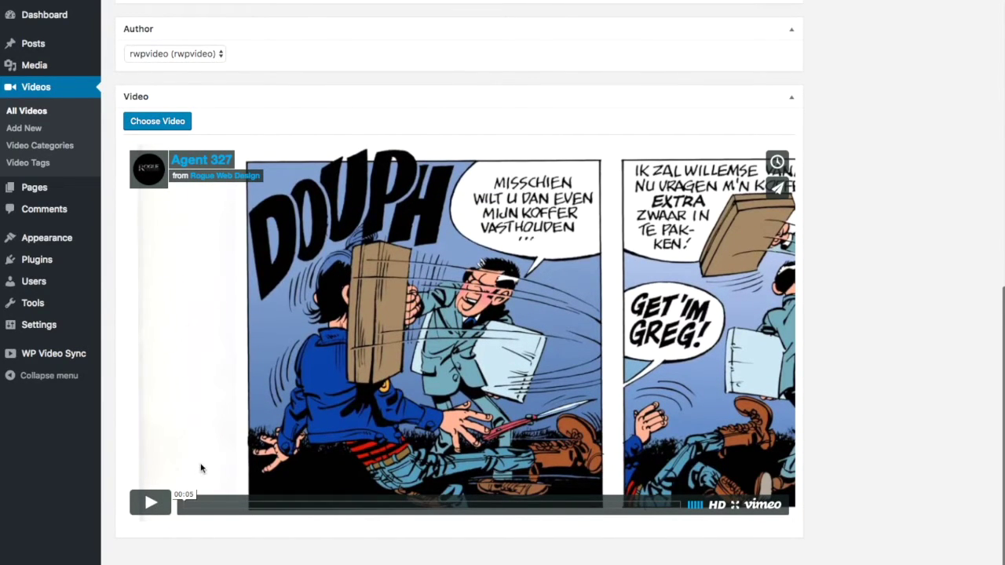
{"action": "left_click", "coordinate": [157, 122]}
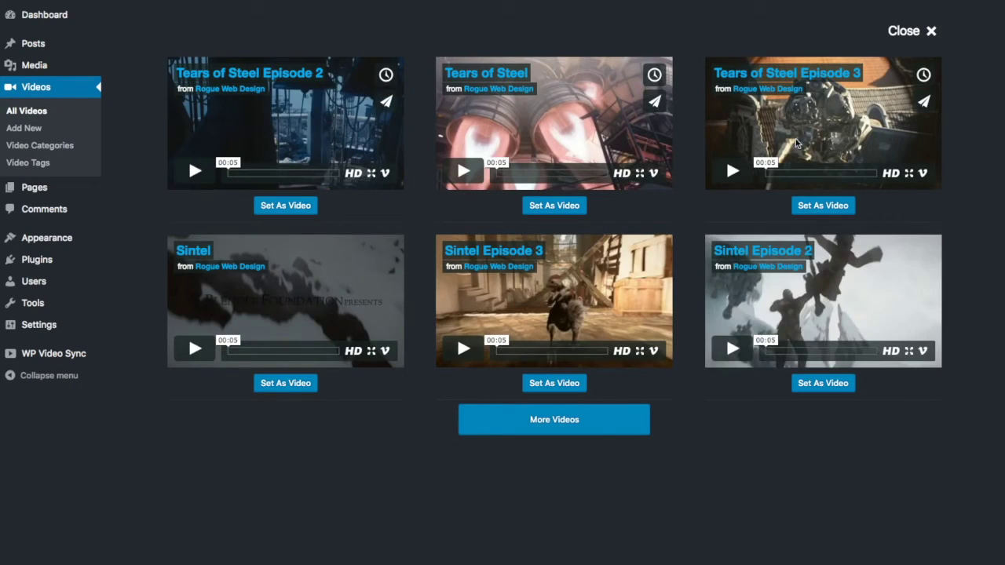
{"action": "left_click", "coordinate": [540, 421]}
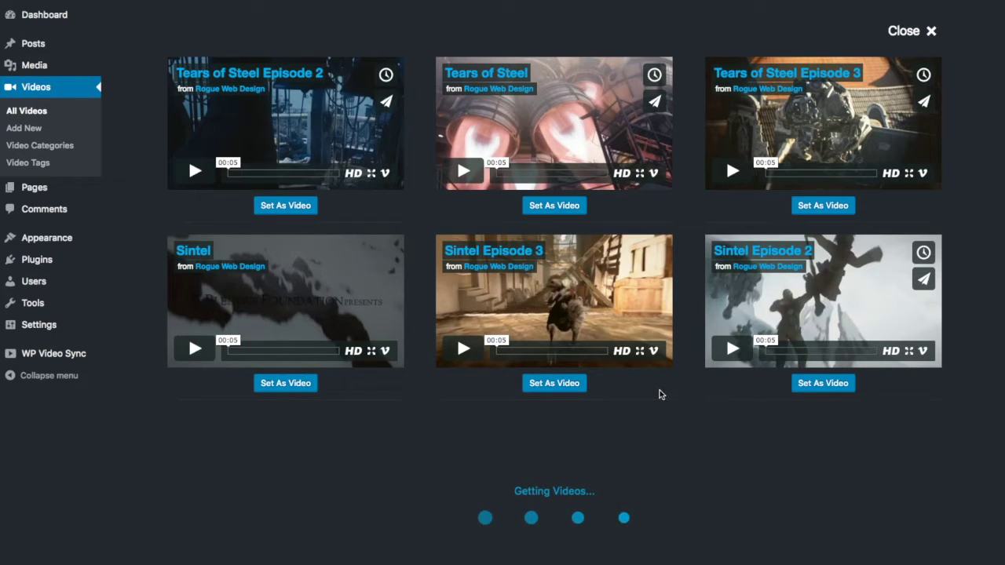
{"action": "scroll", "coordinate": [616, 326], "scroll_direction": "down", "scroll_amount": 5}
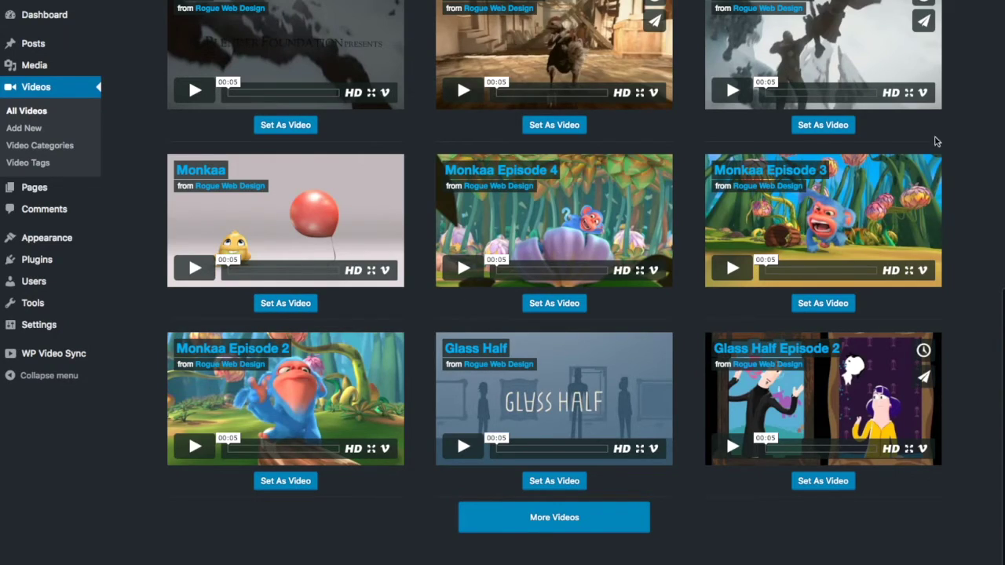
{"action": "scroll", "coordinate": [942, 140], "scroll_direction": "up", "scroll_amount": 5}
{"action": "left_click", "coordinate": [927, 38]}
{"action": "scroll", "coordinate": [674, 308], "scroll_direction": "up", "scroll_amount": 1}
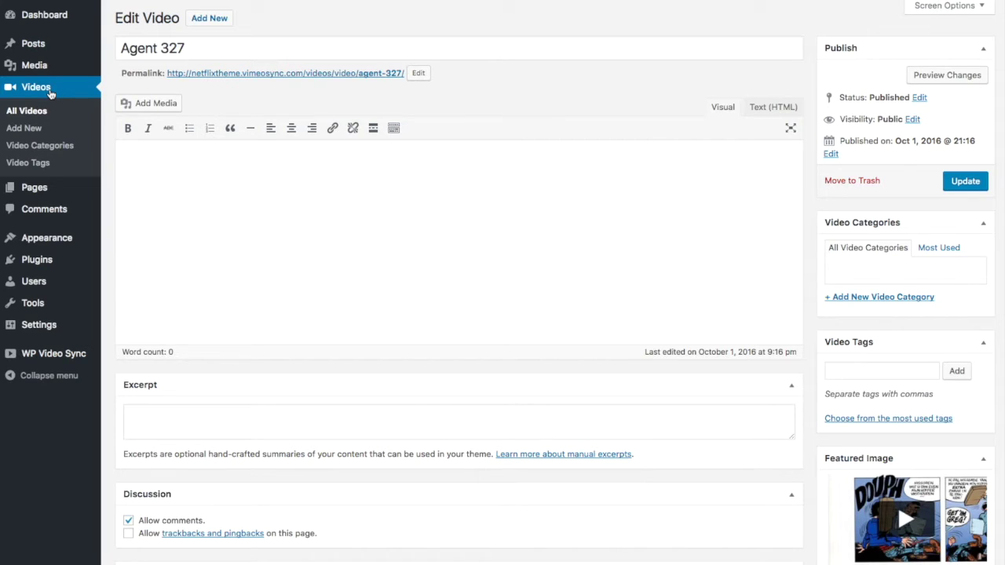
Step: Save the Post name permalink structure under Settings > Permalinks
{"action": "mouse_move", "coordinate": [53, 336]}
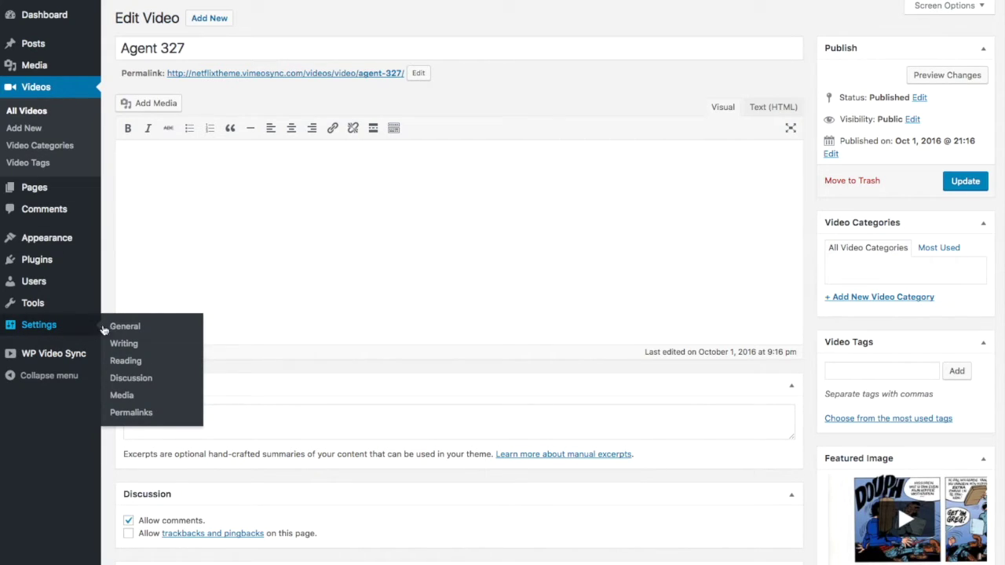
{"action": "left_click", "coordinate": [131, 413]}
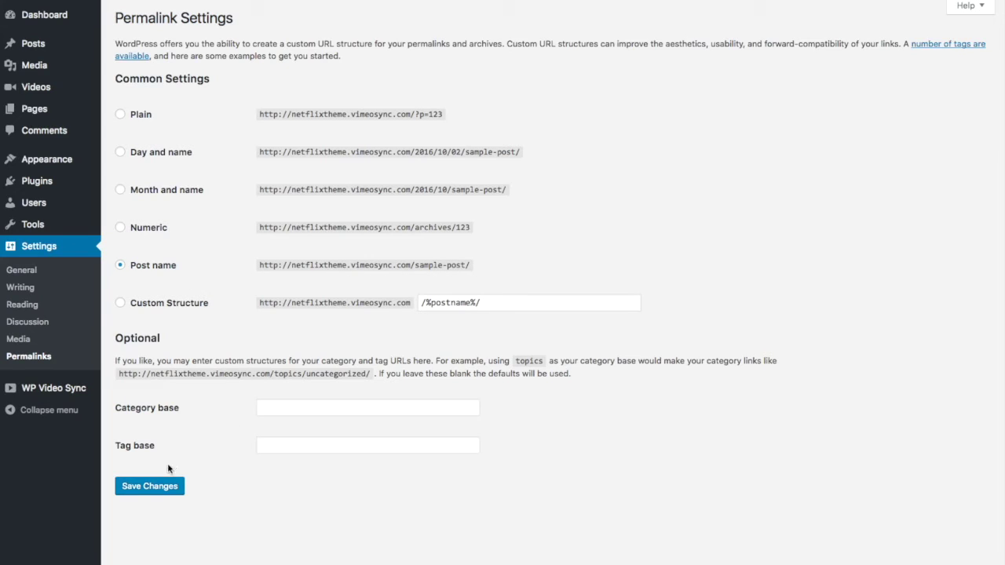
{"action": "left_click", "coordinate": [149, 488]}
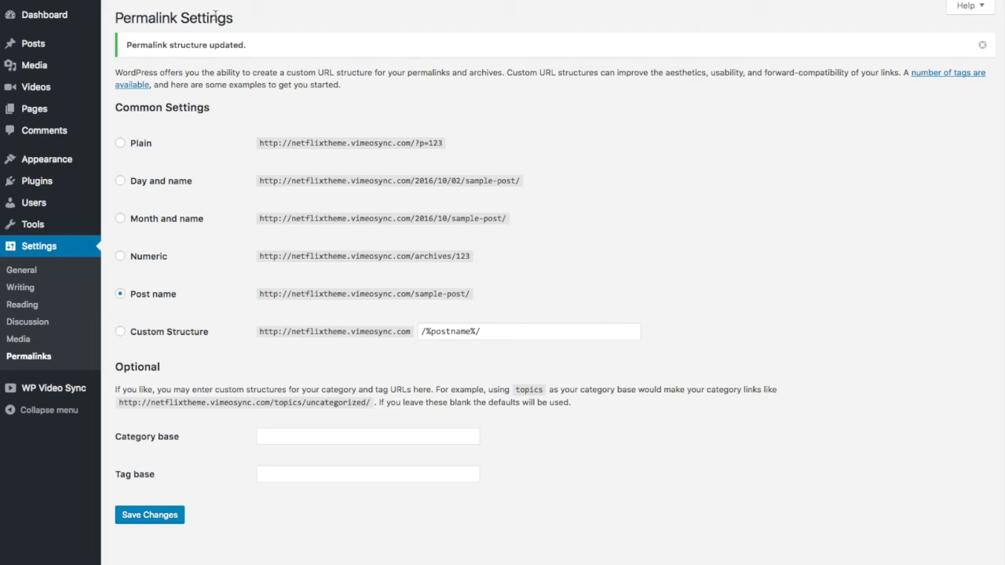
Step: Open the live WordPress site in a new browser tab and switch to it
{"action": "right_click", "coordinate": [69, 6]}
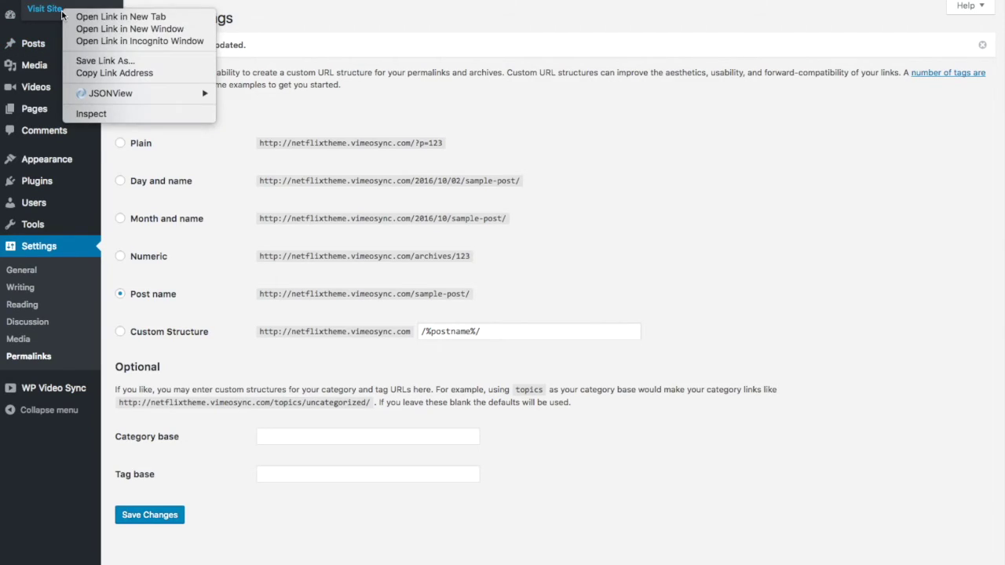
{"action": "left_click", "coordinate": [182, 14]}
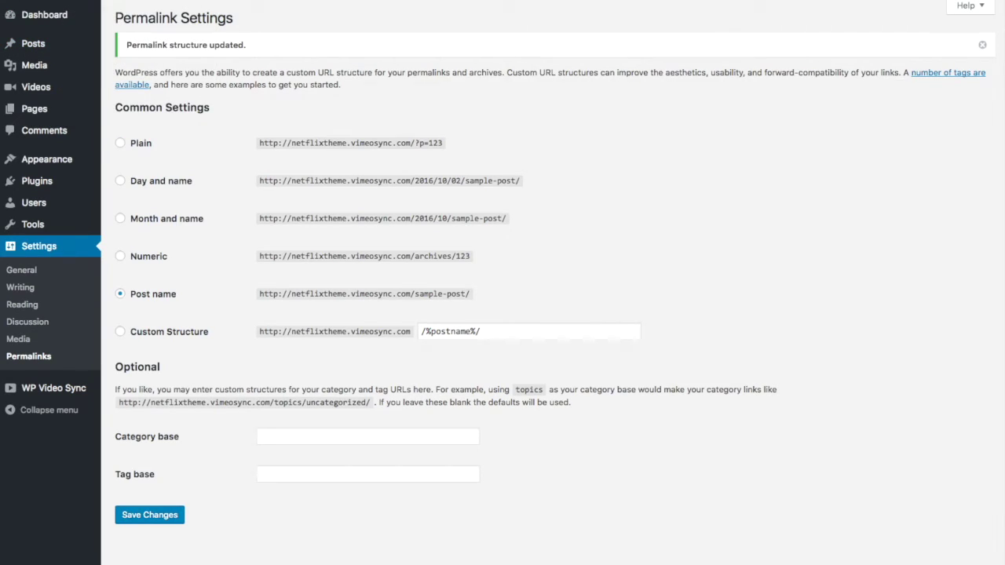
{"action": "key", "text": "ctrl+Tab"}
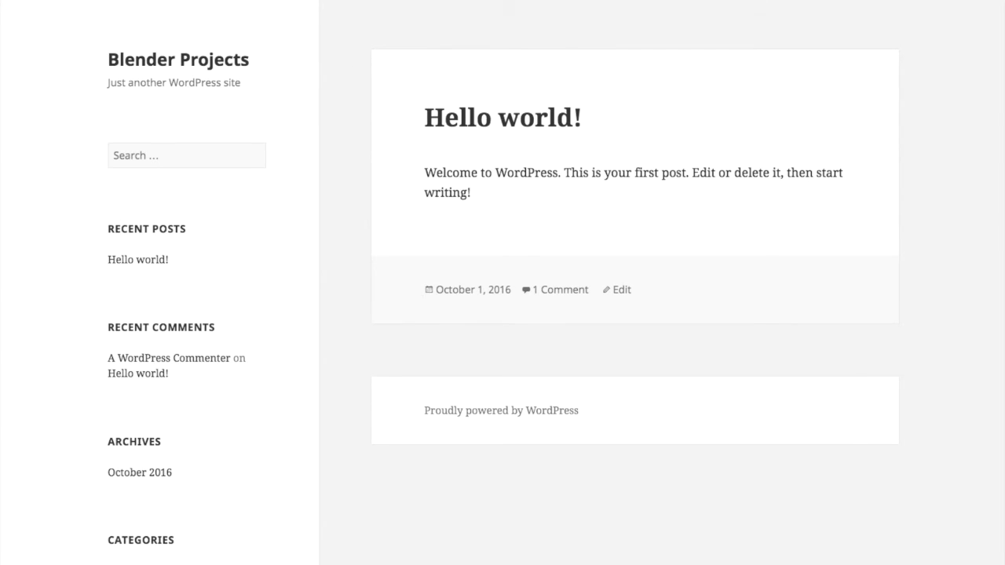
Step: Load the site's sample-page address in that tab
{"action": "key", "text": "ctrl+l"}
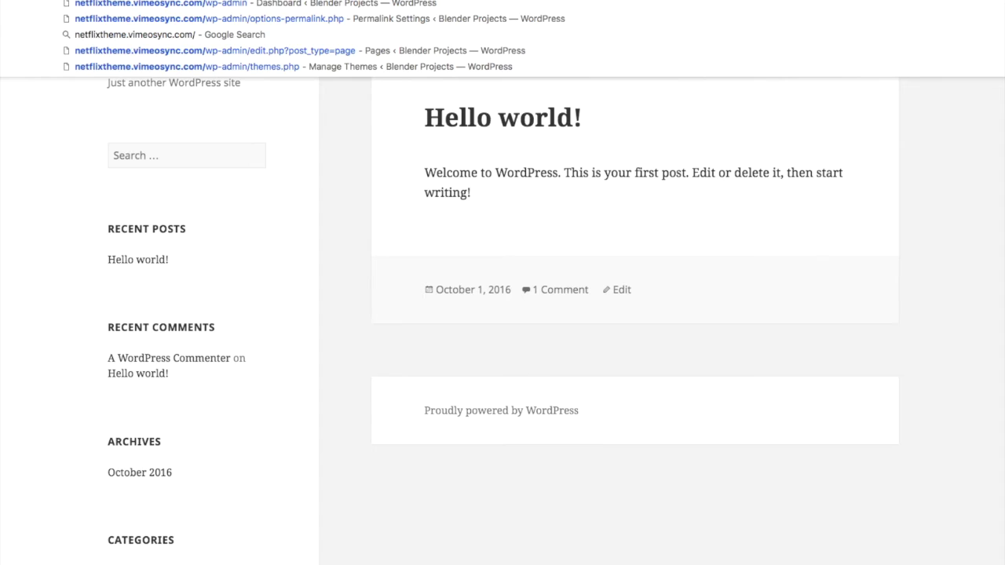
{"action": "type", "text": "sample-page"}
{"action": "key", "text": "Return"}
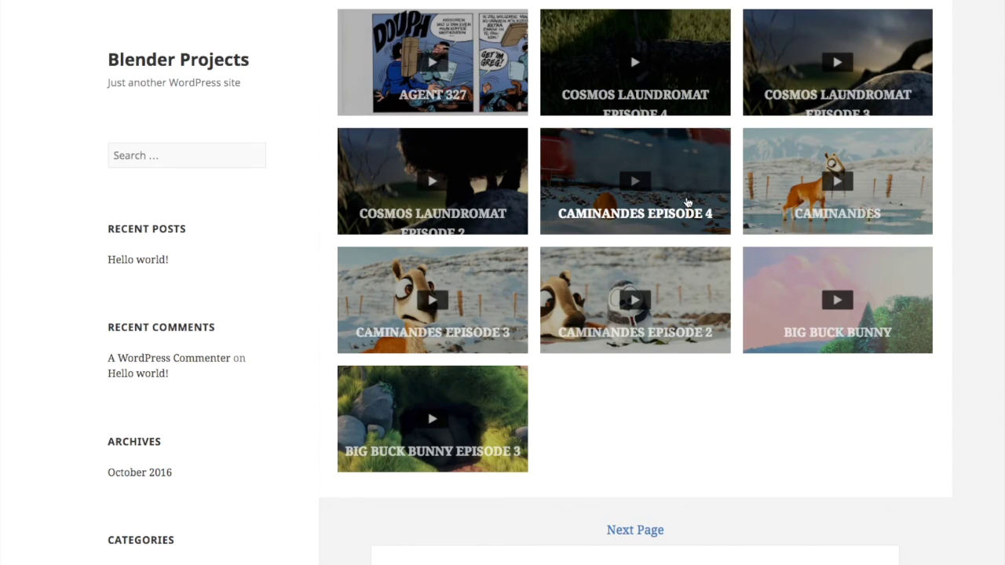
Step: View the Caminandes Episode 2 post's embedded Vimeo player, then return to the video grid
{"action": "left_click", "coordinate": [657, 301]}
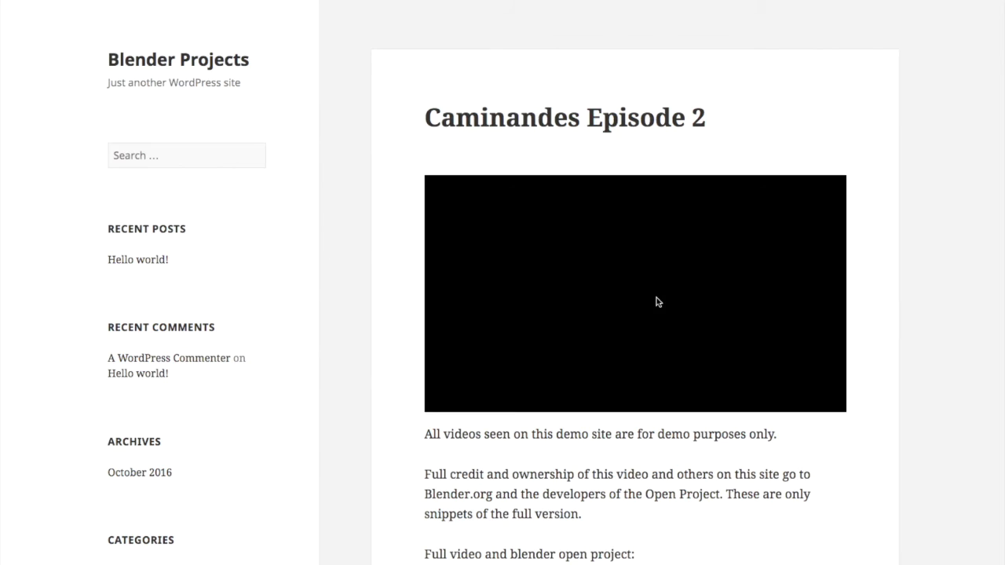
{"action": "scroll", "coordinate": [544, 319], "scroll_direction": "down", "scroll_amount": 3}
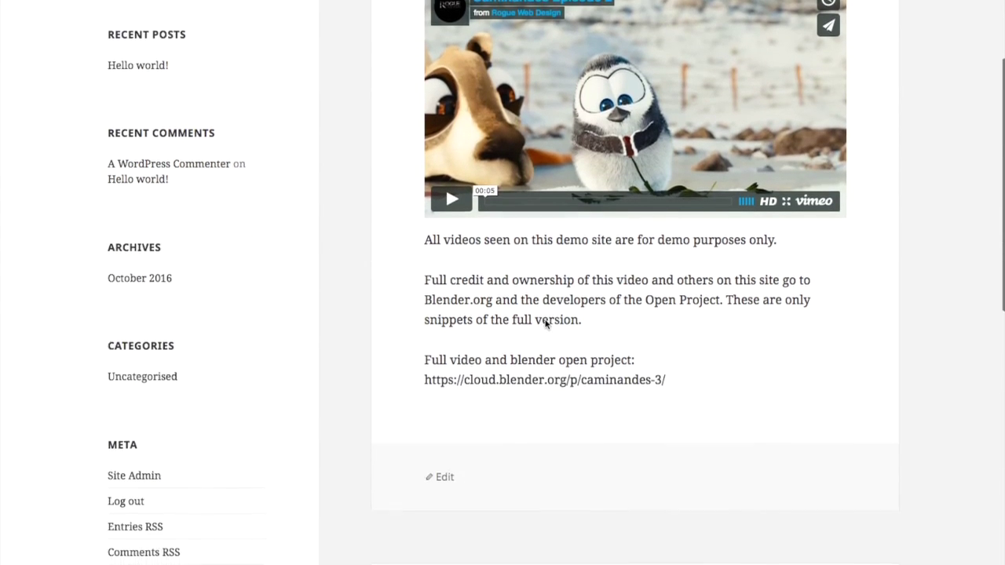
{"action": "scroll", "coordinate": [545, 321], "scroll_direction": "up", "scroll_amount": 3}
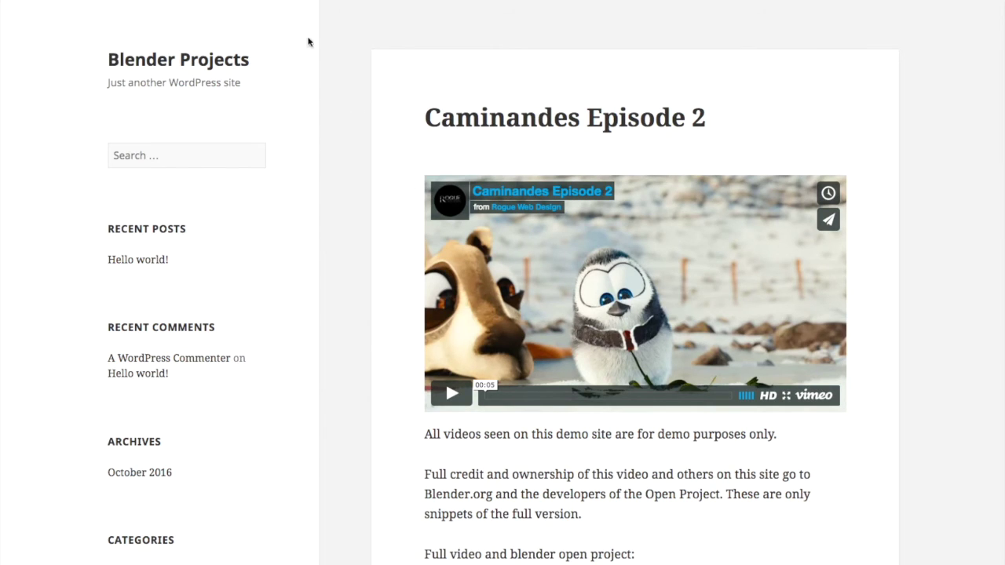
{"action": "key", "text": "alt+Left"}
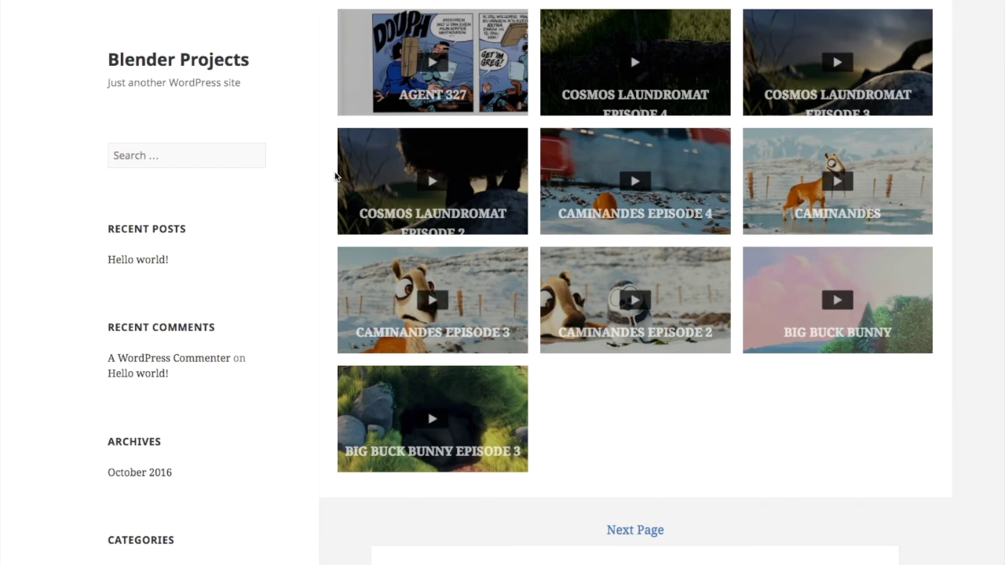